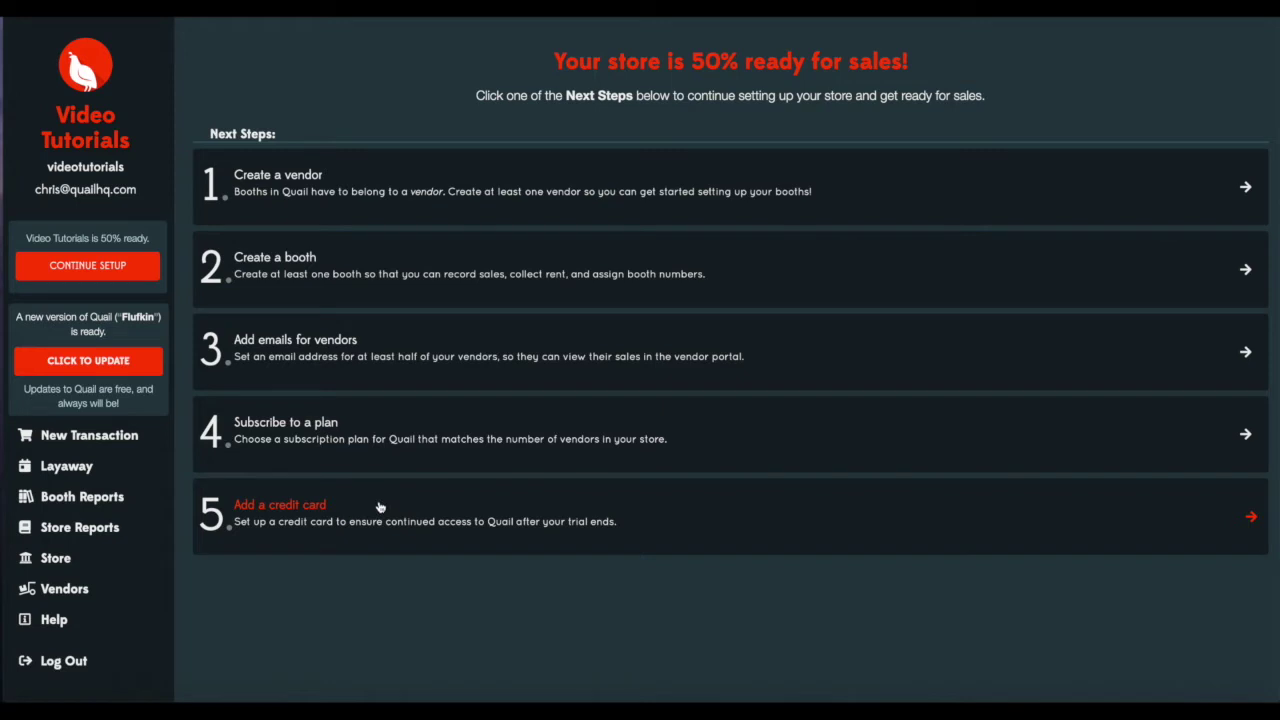
# From the setup checklist, go to step 1 'Create a vendor' on the Vendors page.
pyautogui.click(300, 178)
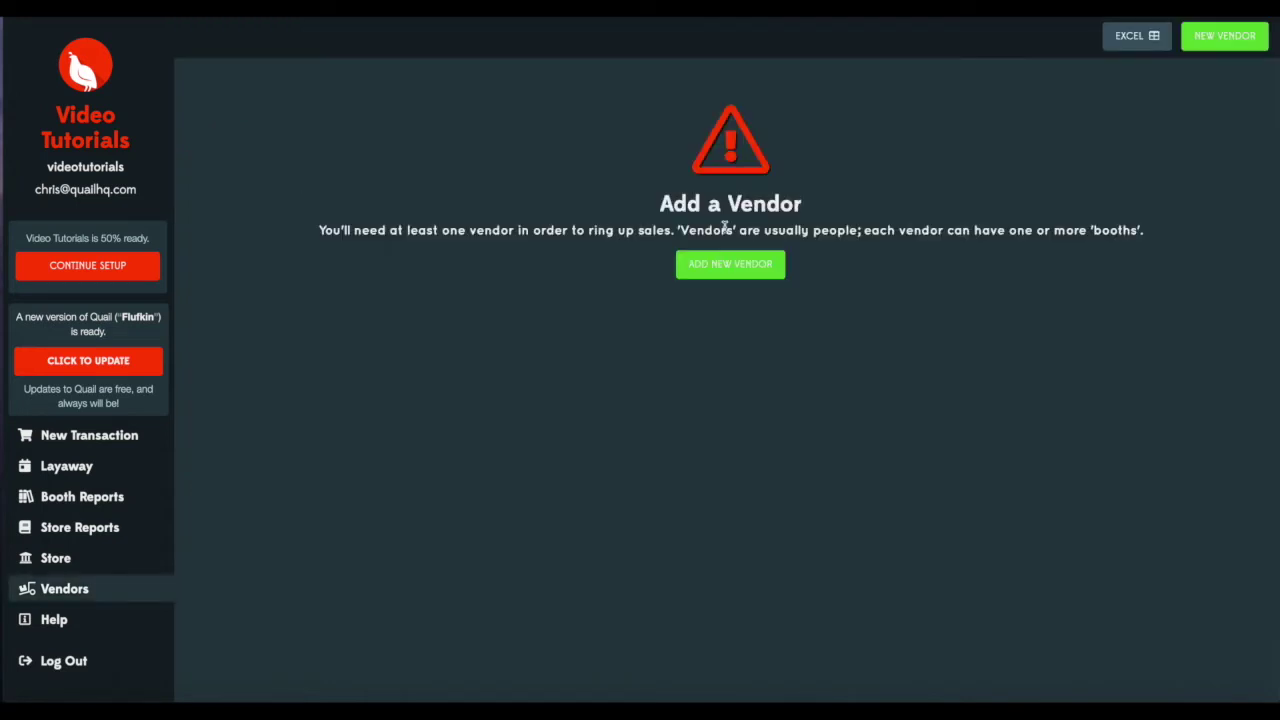
# Create vendor 'Vendor A' with the contact's e-mail address, leaving optional contact details collapsed.
pyautogui.click(757, 280)
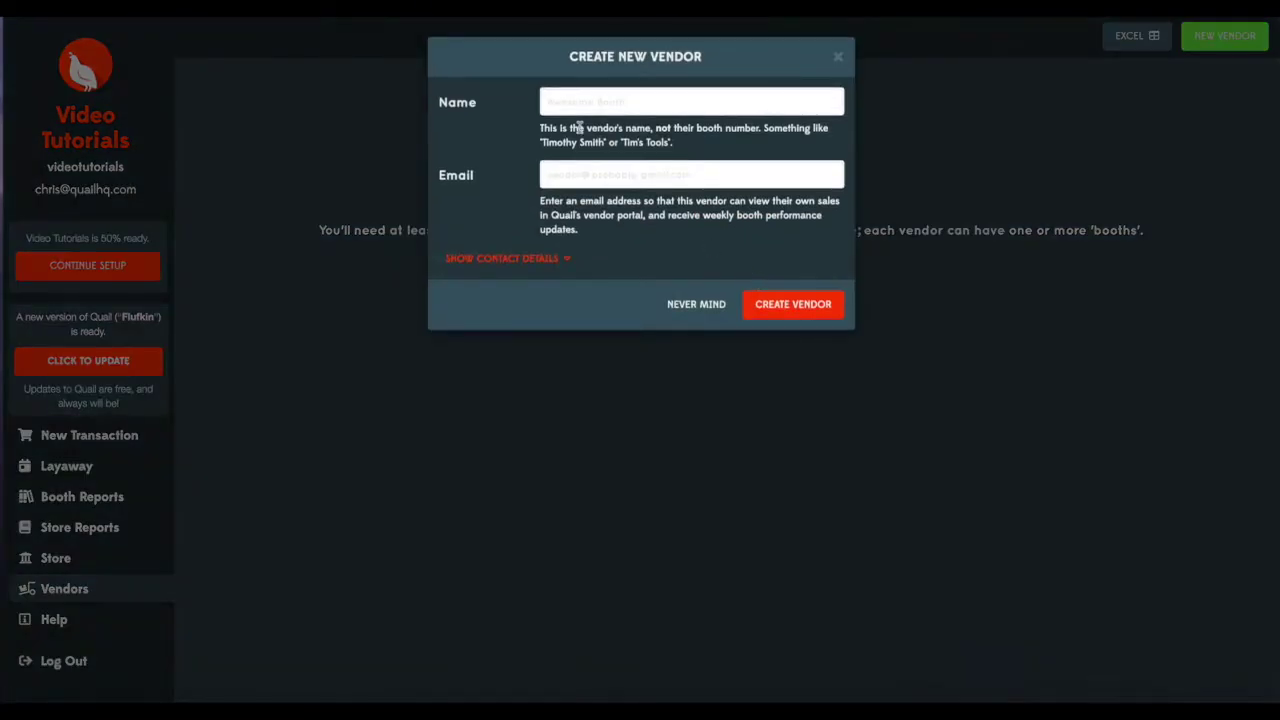
pyautogui.click(568, 102)
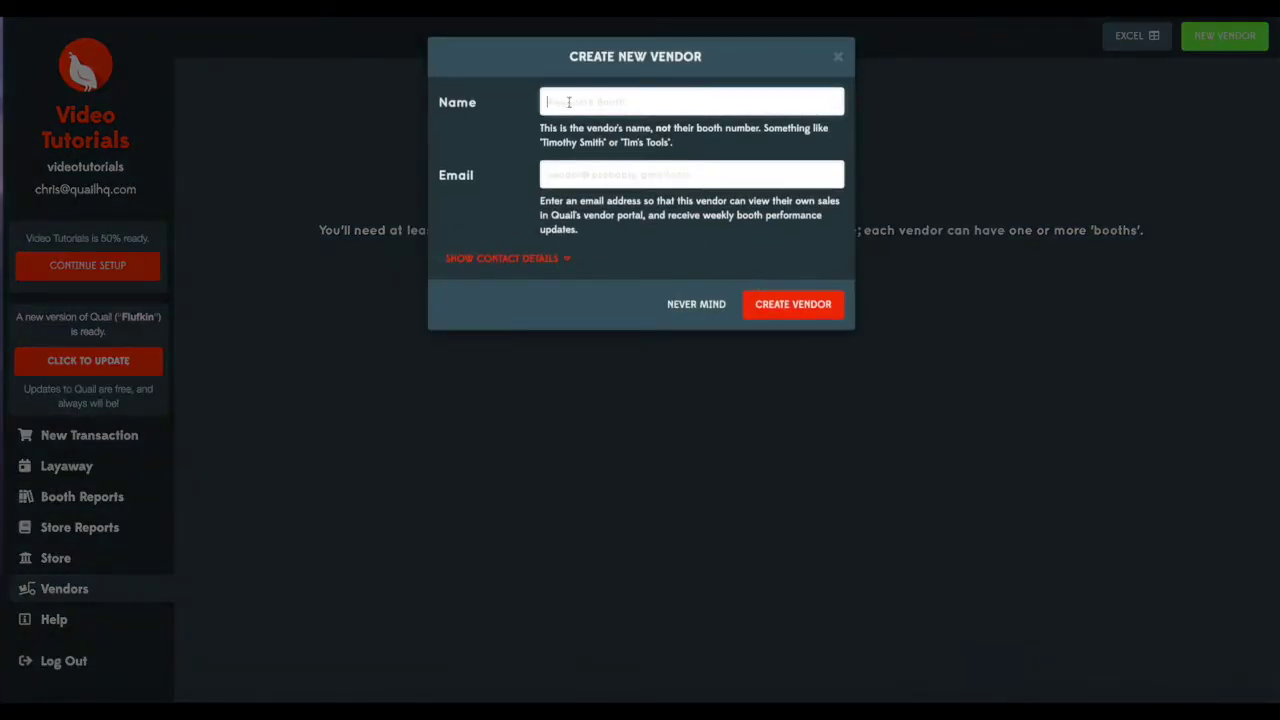
pyautogui.write('Vendor A')
pyautogui.click(593, 177)
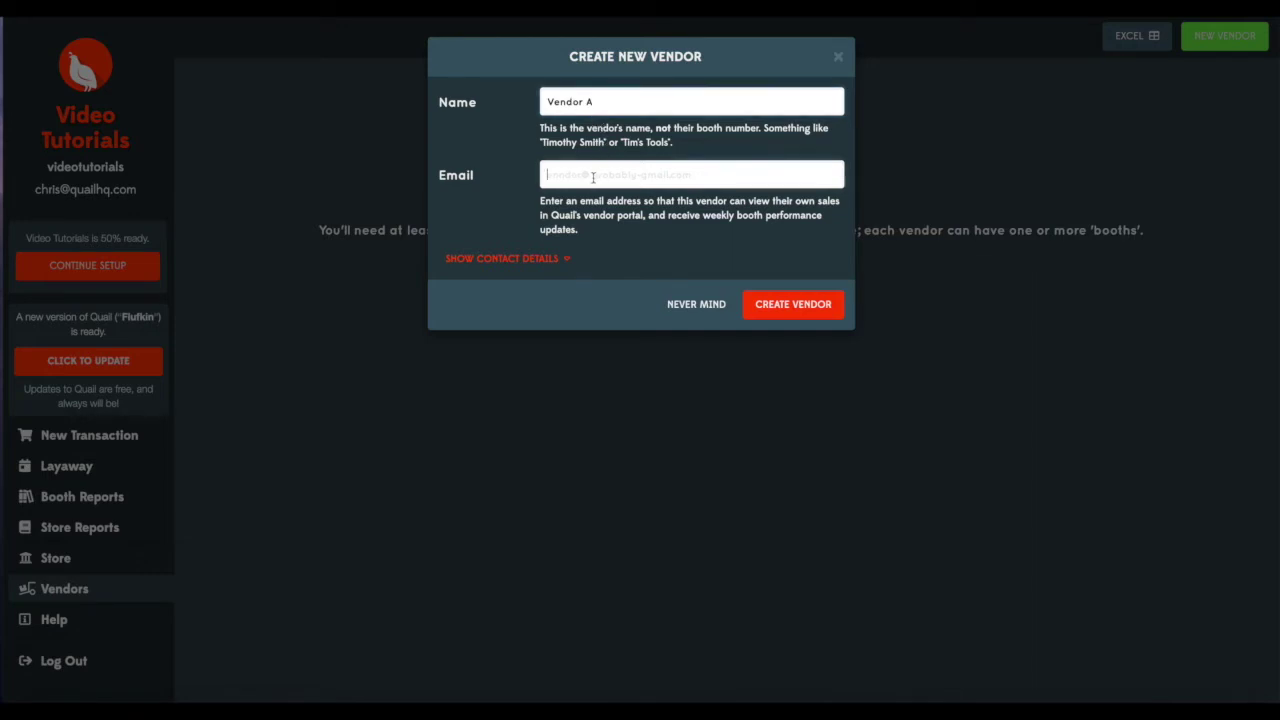
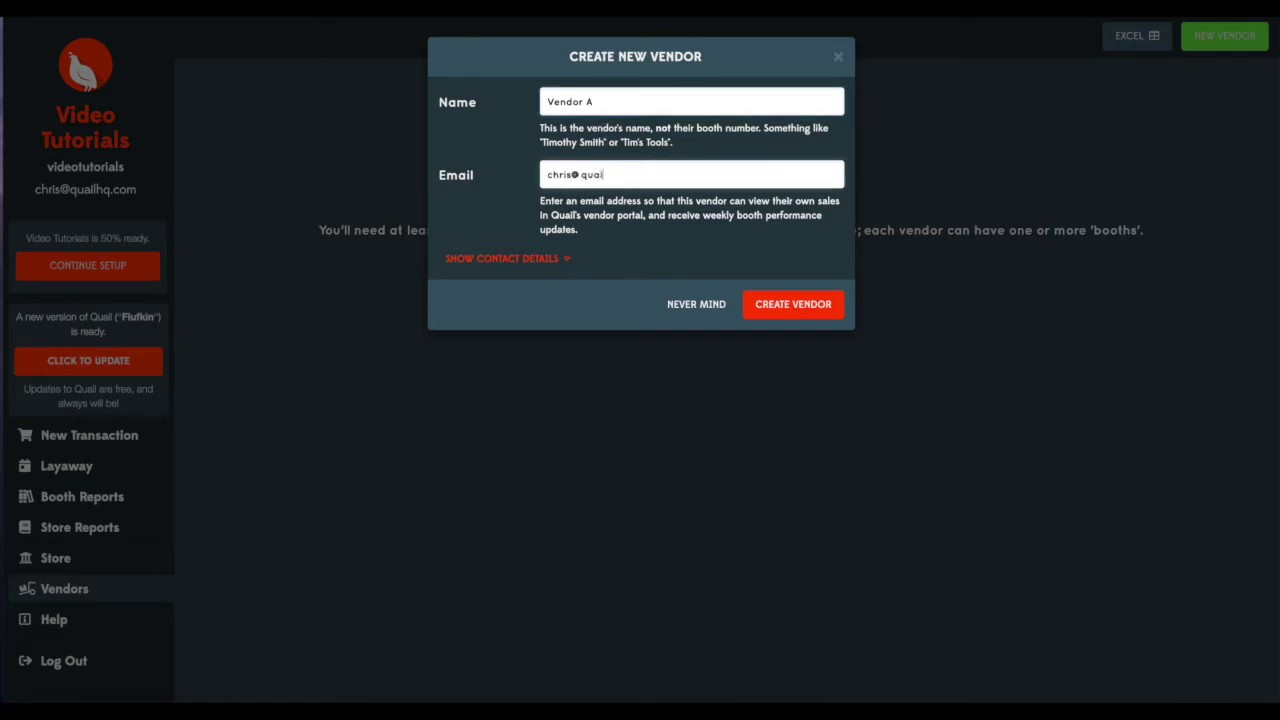
pyautogui.click(503, 259)
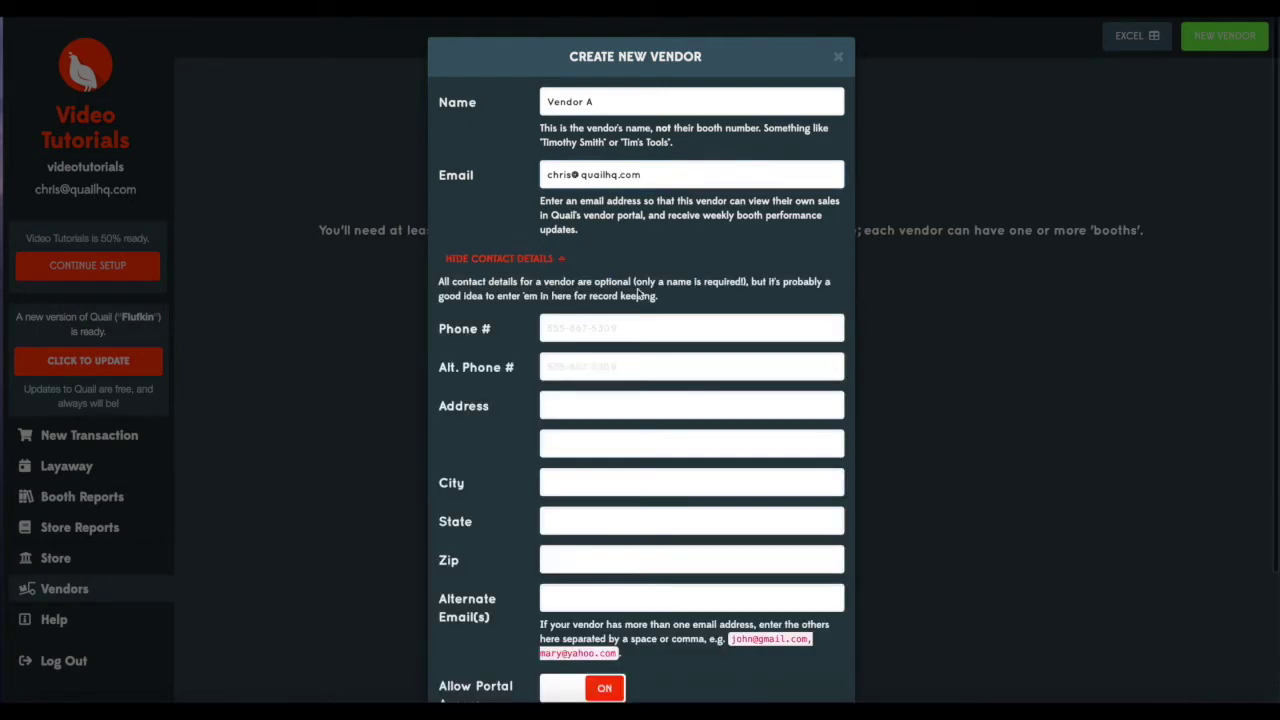
pyautogui.scroll(-2, 641, 295)
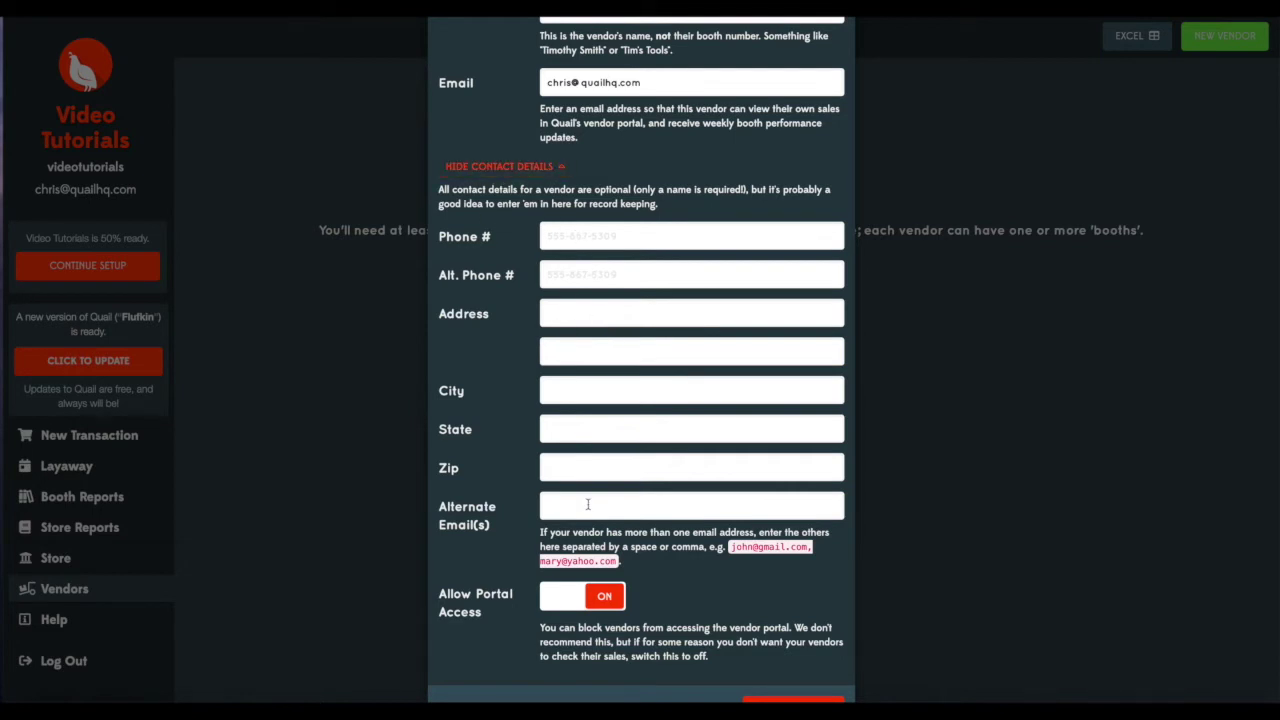
pyautogui.click(507, 167)
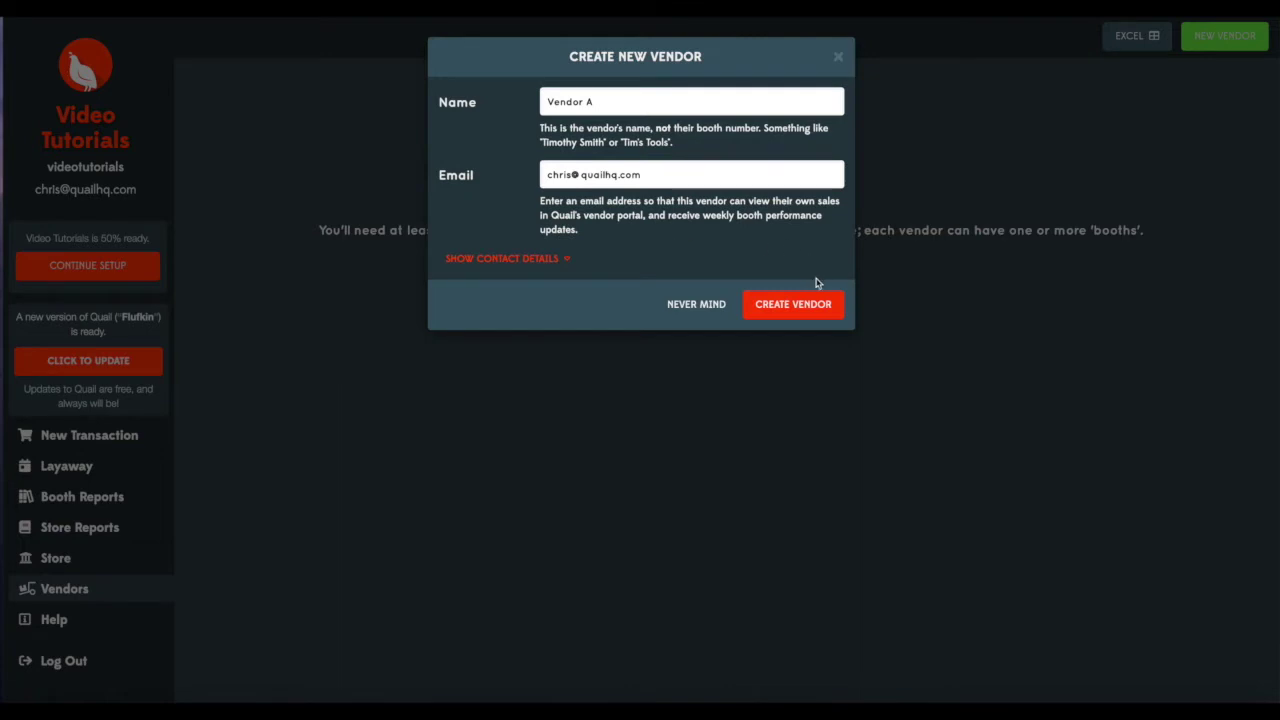
pyautogui.click(799, 316)
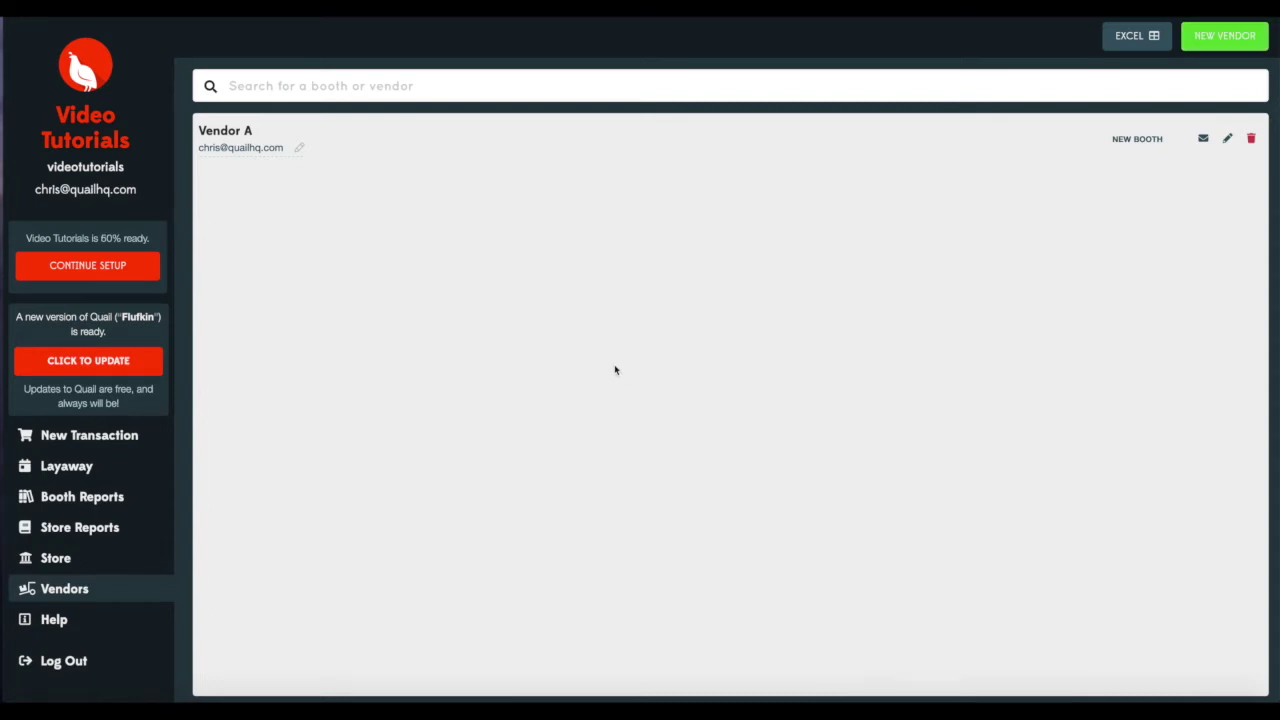
# Review the 60%-ready checklist and follow the 'Create a booth' step back to the vendor list.
pyautogui.click(98, 277)
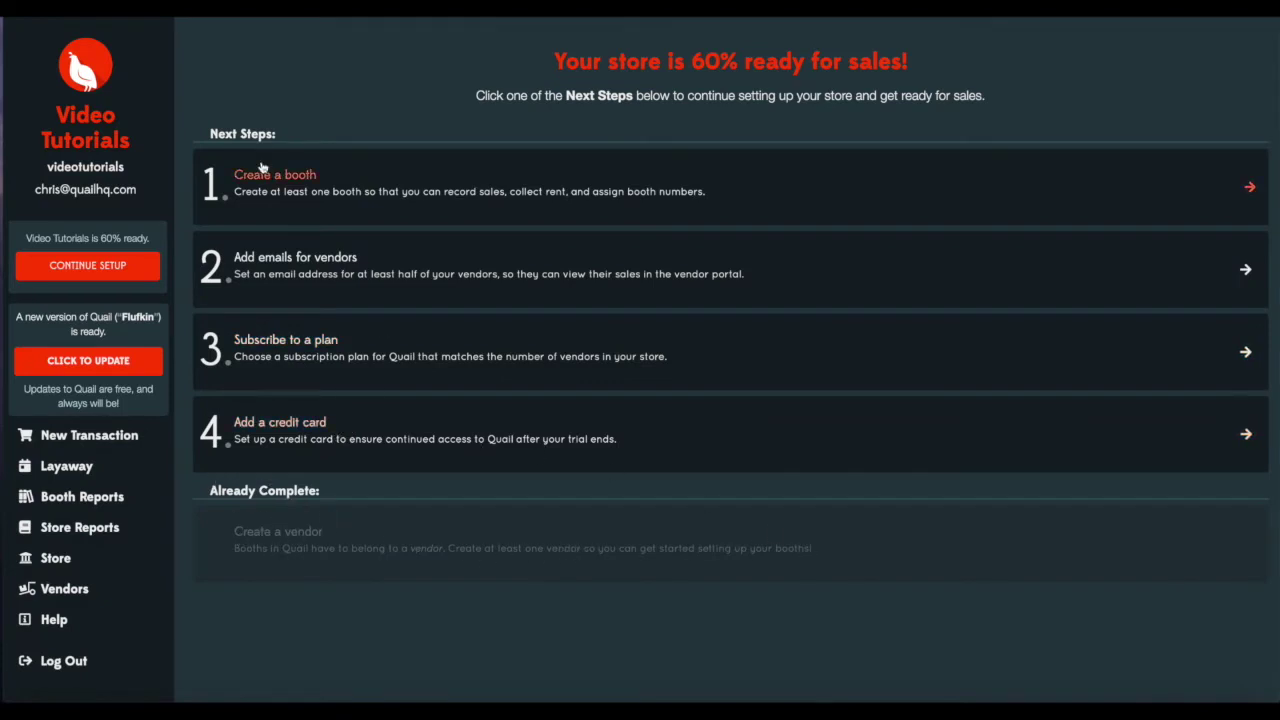
pyautogui.click(311, 191)
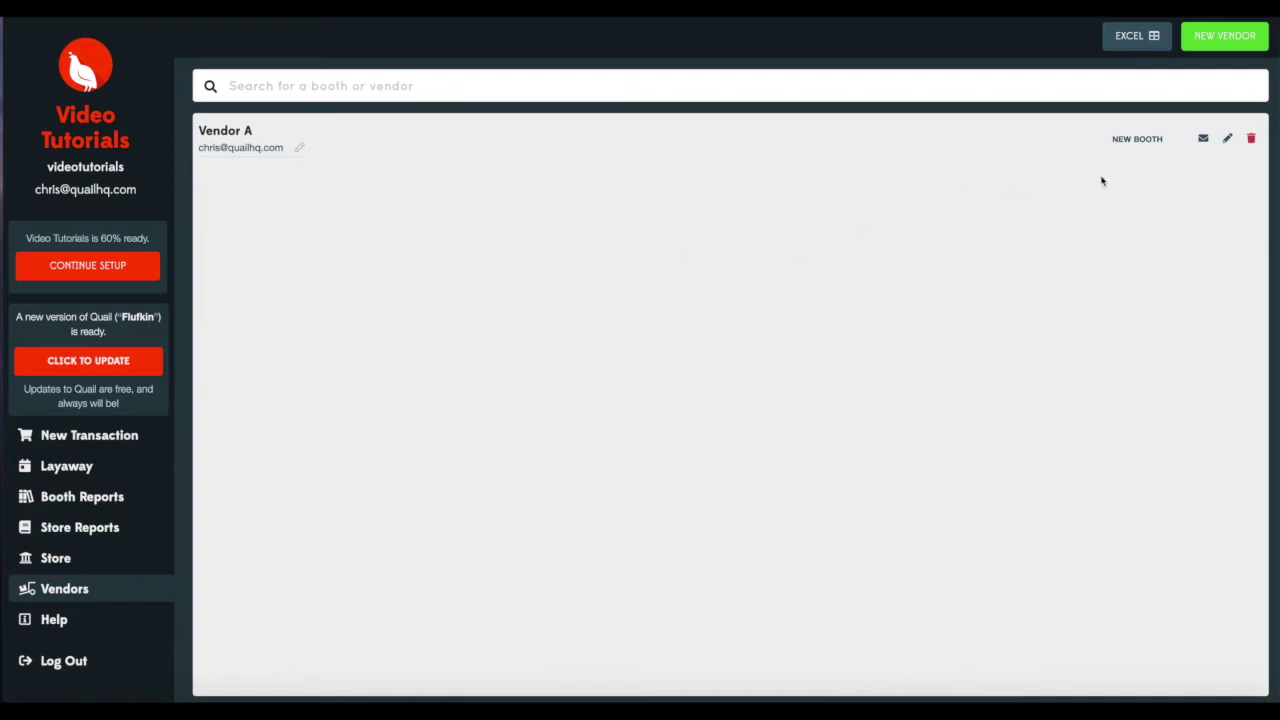
# Create booth A1 under Vendor A with a consignment rate of 30.
pyautogui.click(1137, 140)
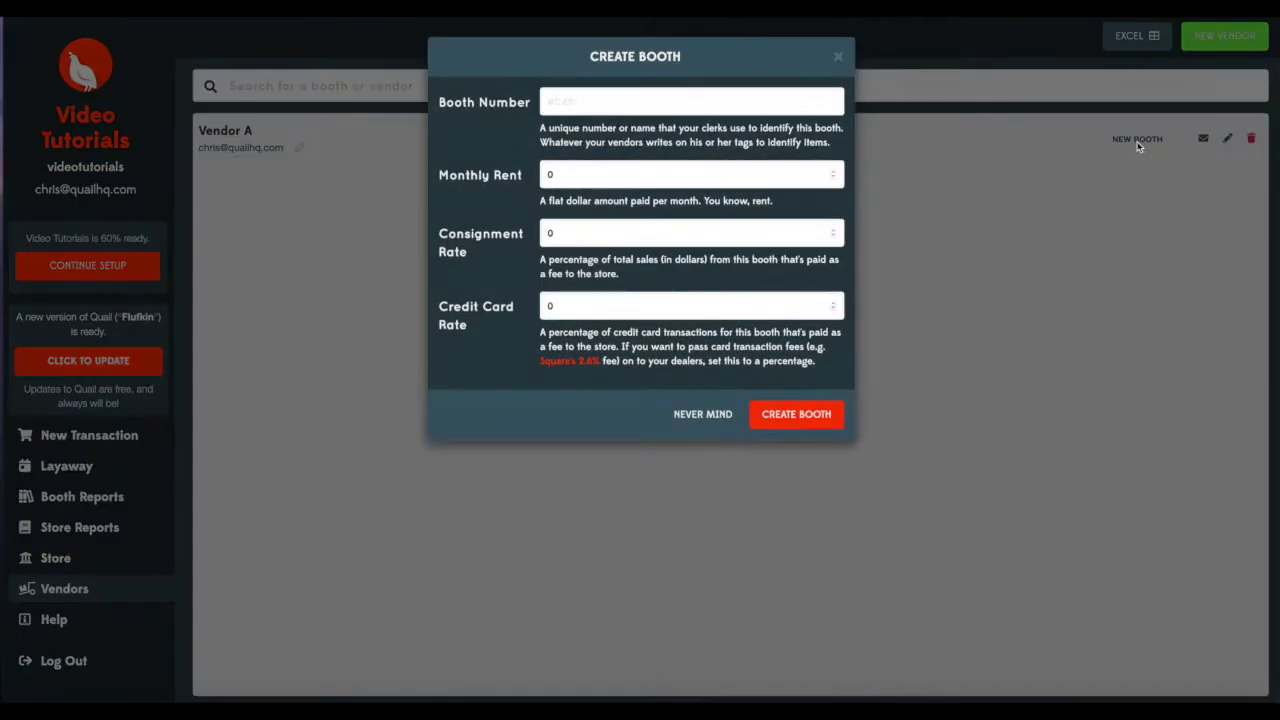
pyautogui.click(569, 104)
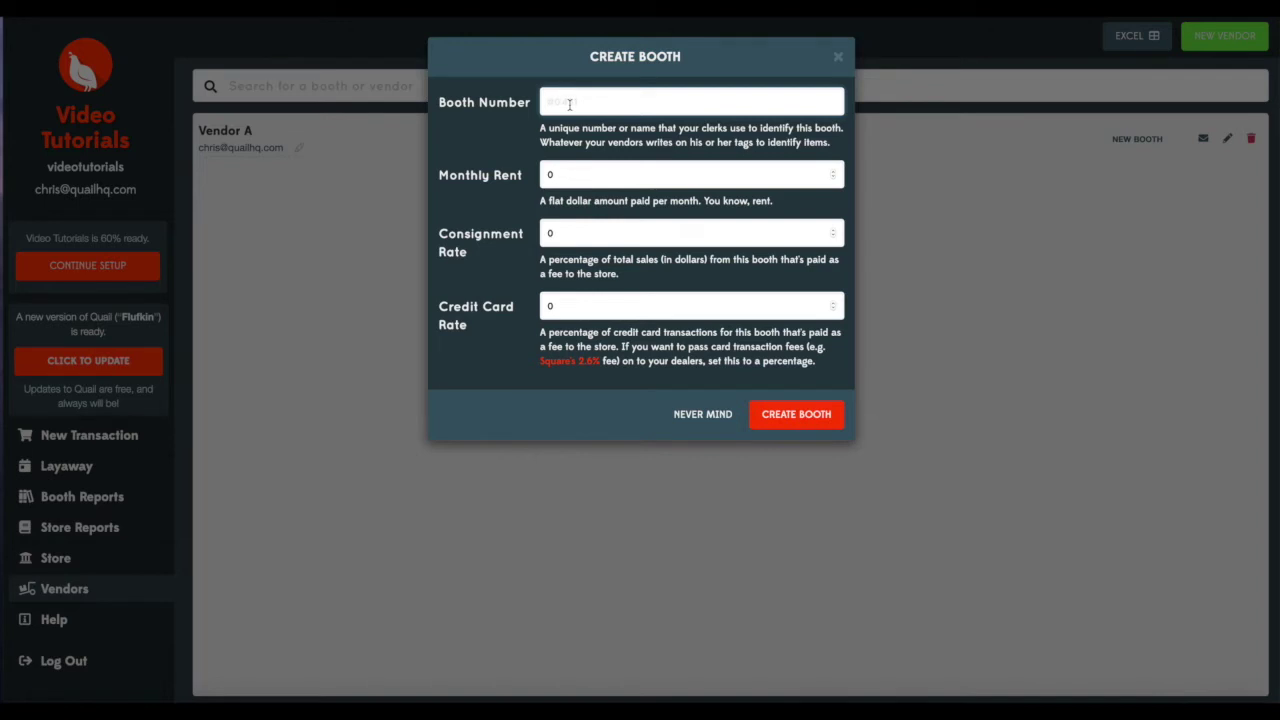
pyautogui.write('A1')
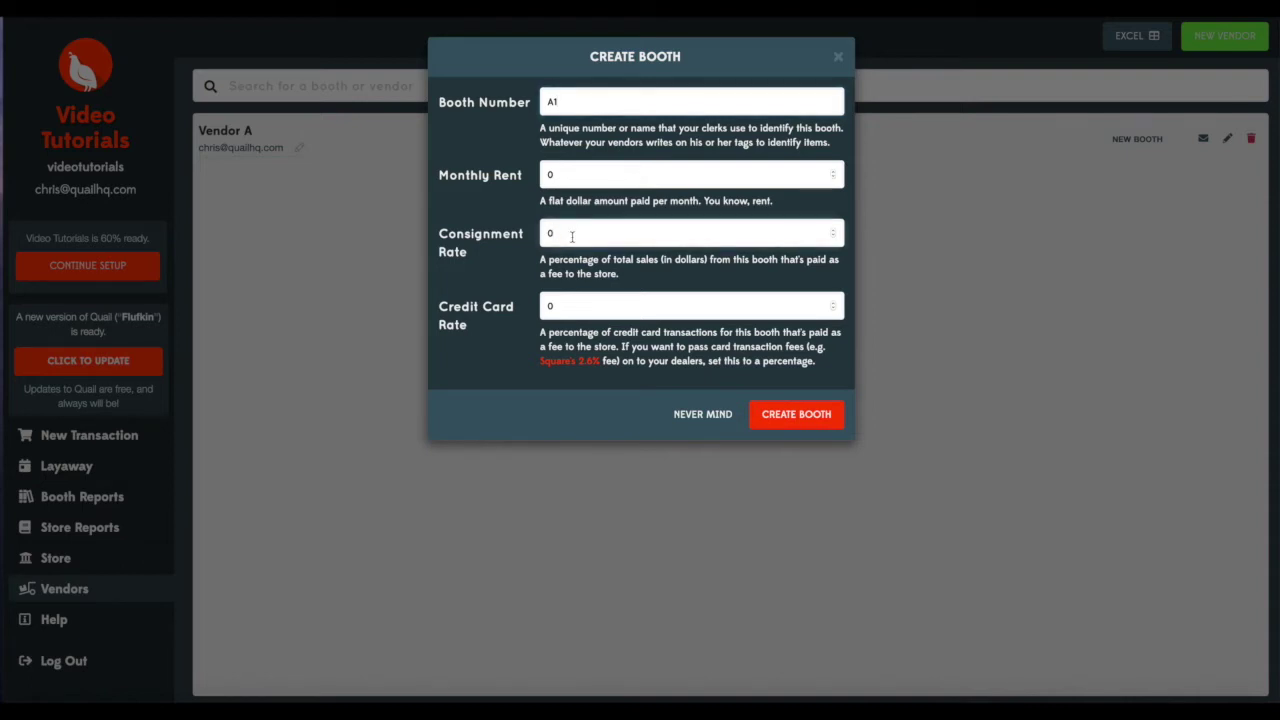
pyautogui.write('30')
pyautogui.press('Home')
pyautogui.press('Delete')
pyautogui.click(783, 422)
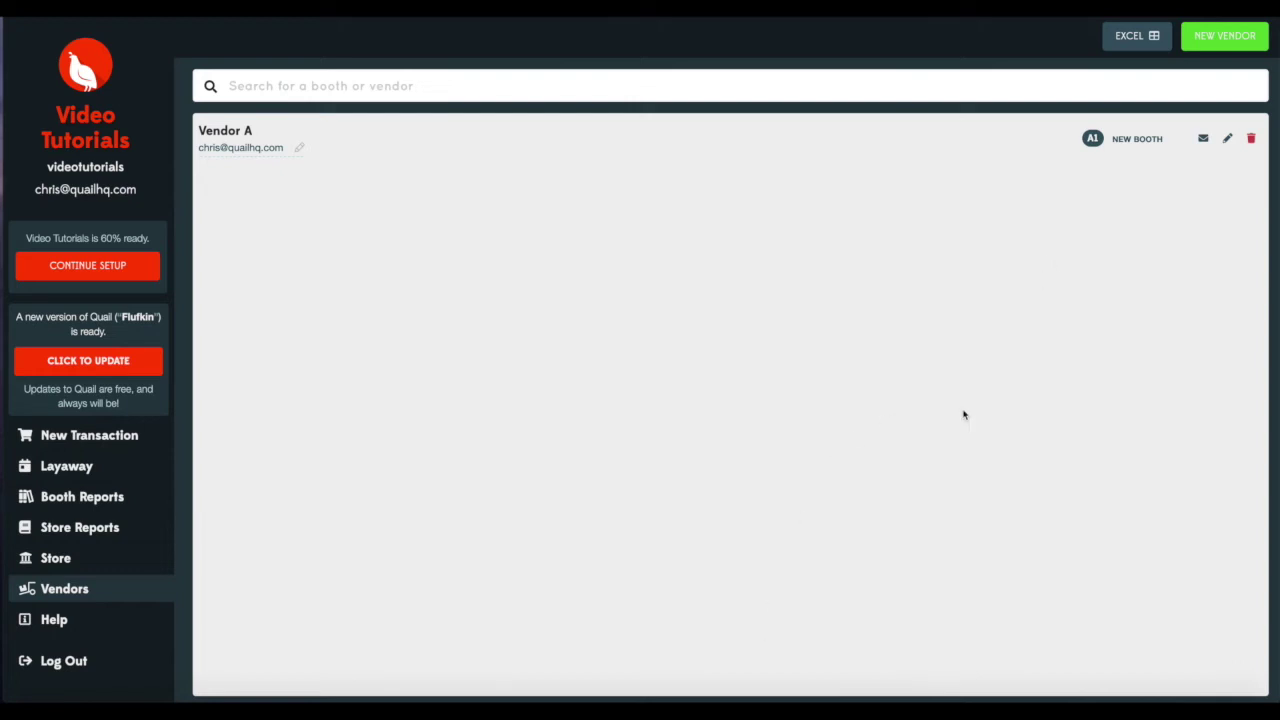
# From the 80%-ready checklist, follow 'Add a credit card' to the Subscription Overview page.
pyautogui.click(82, 265)
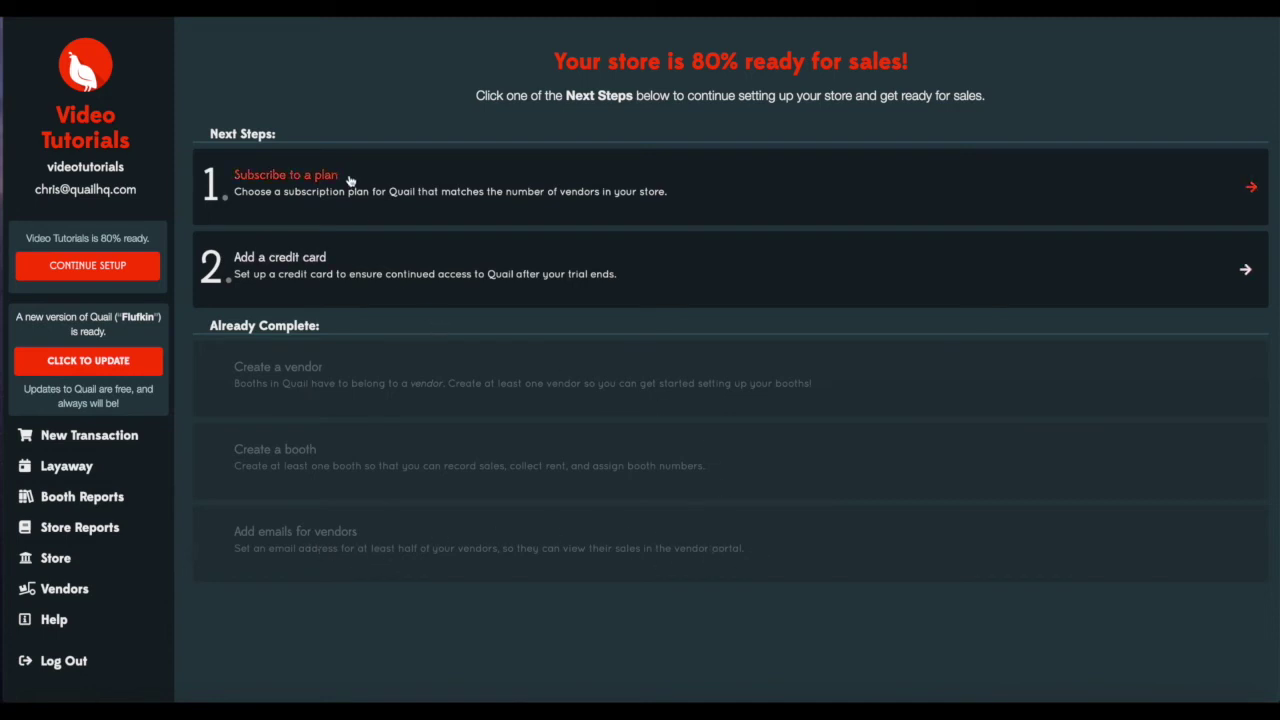
pyautogui.click(317, 261)
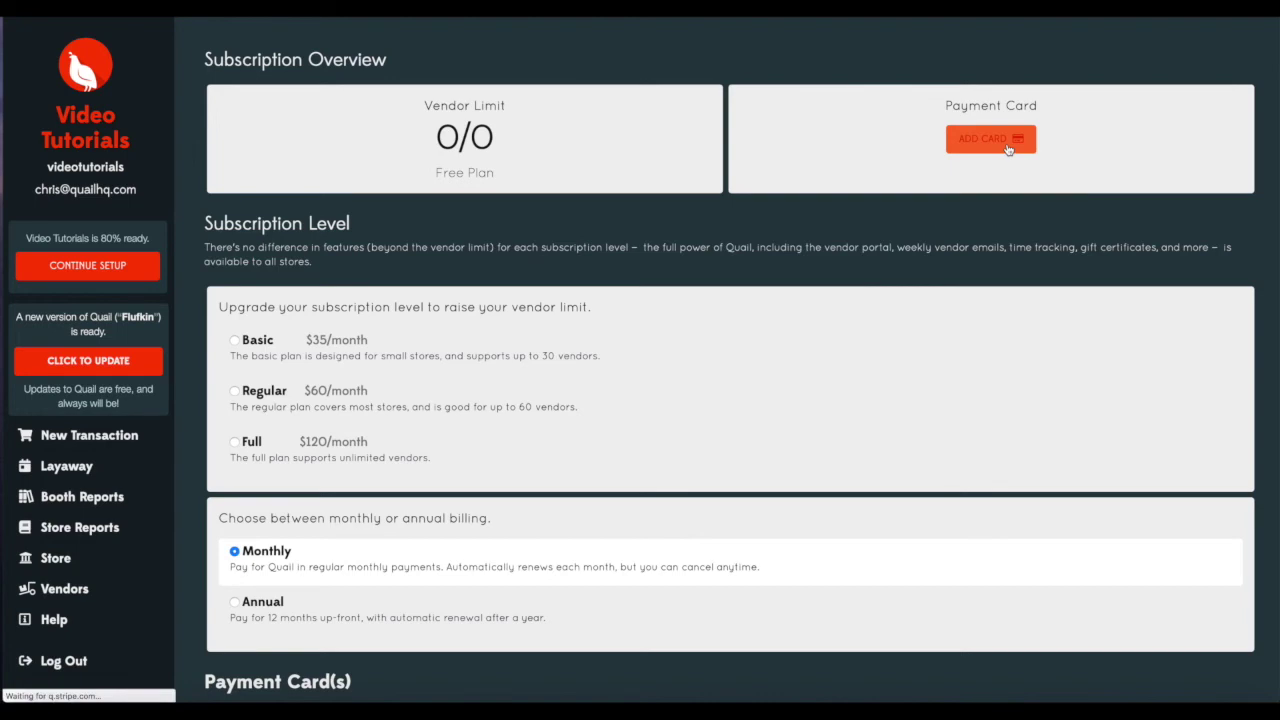
# Add a Visa card expiring 01/2023, entering the card number, expiry and CVC.
pyautogui.click(1008, 148)
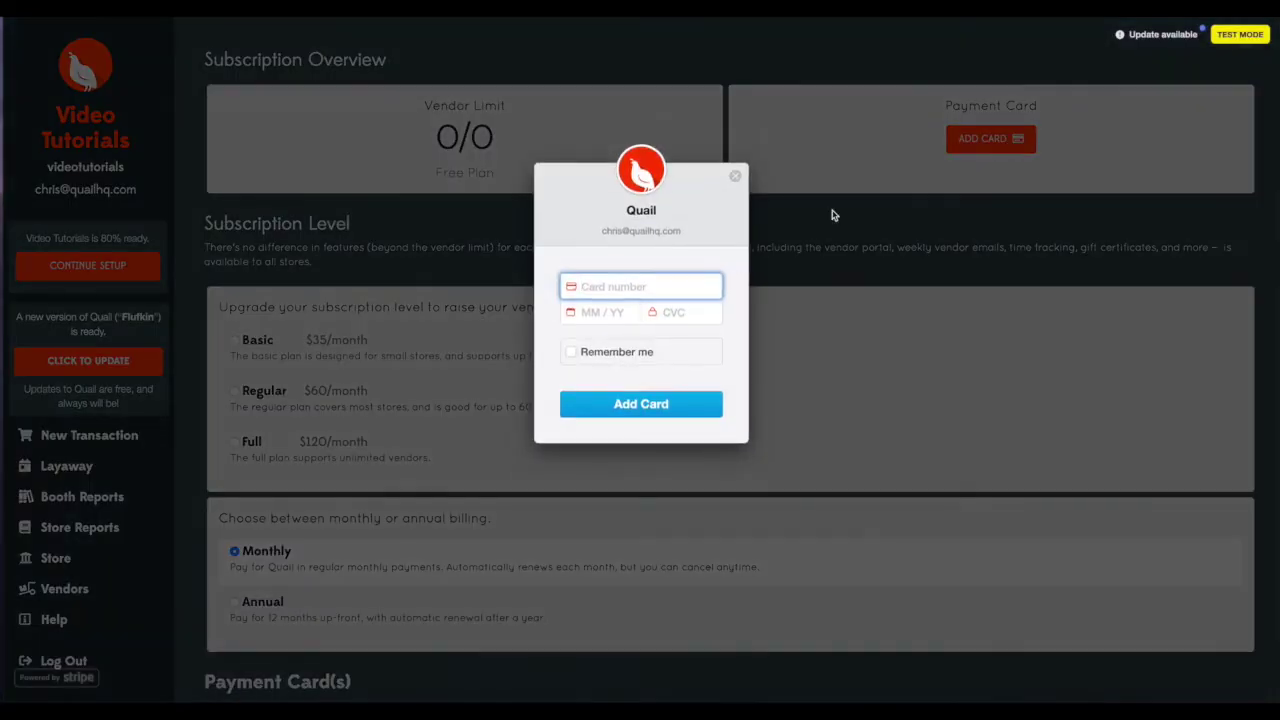
pyautogui.write('4242424242 4242')
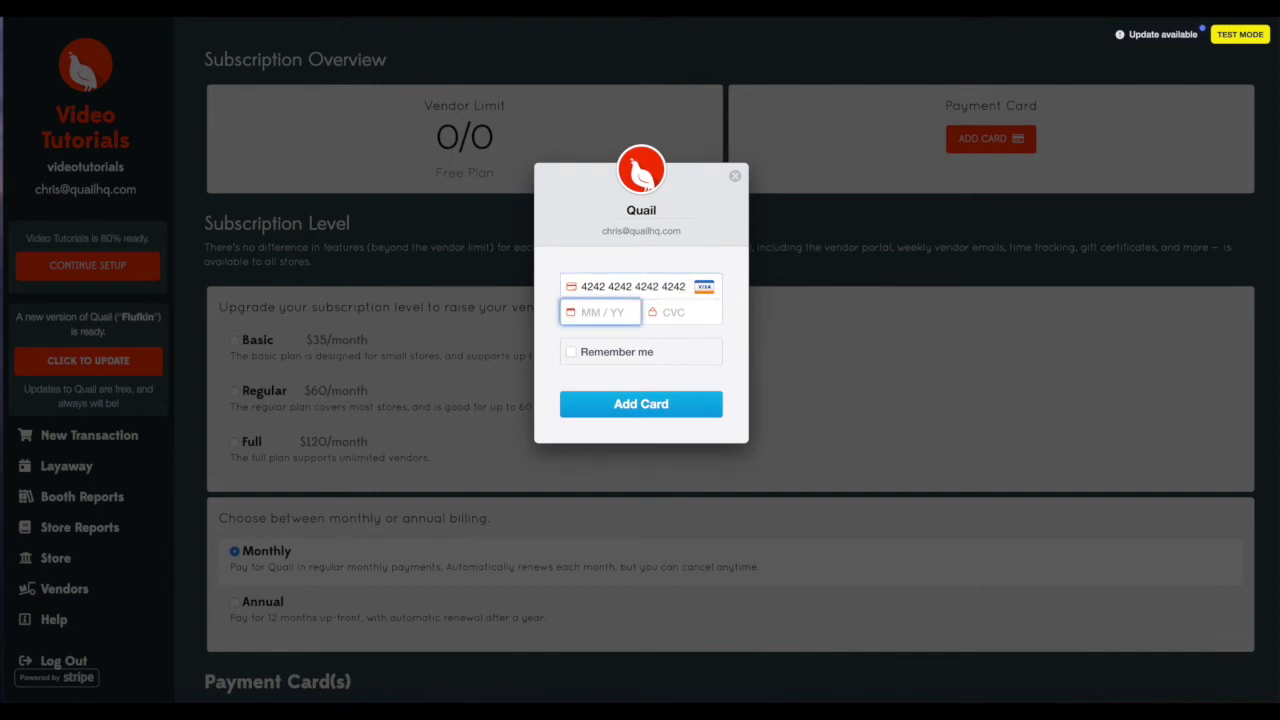
pyautogui.write('0123')
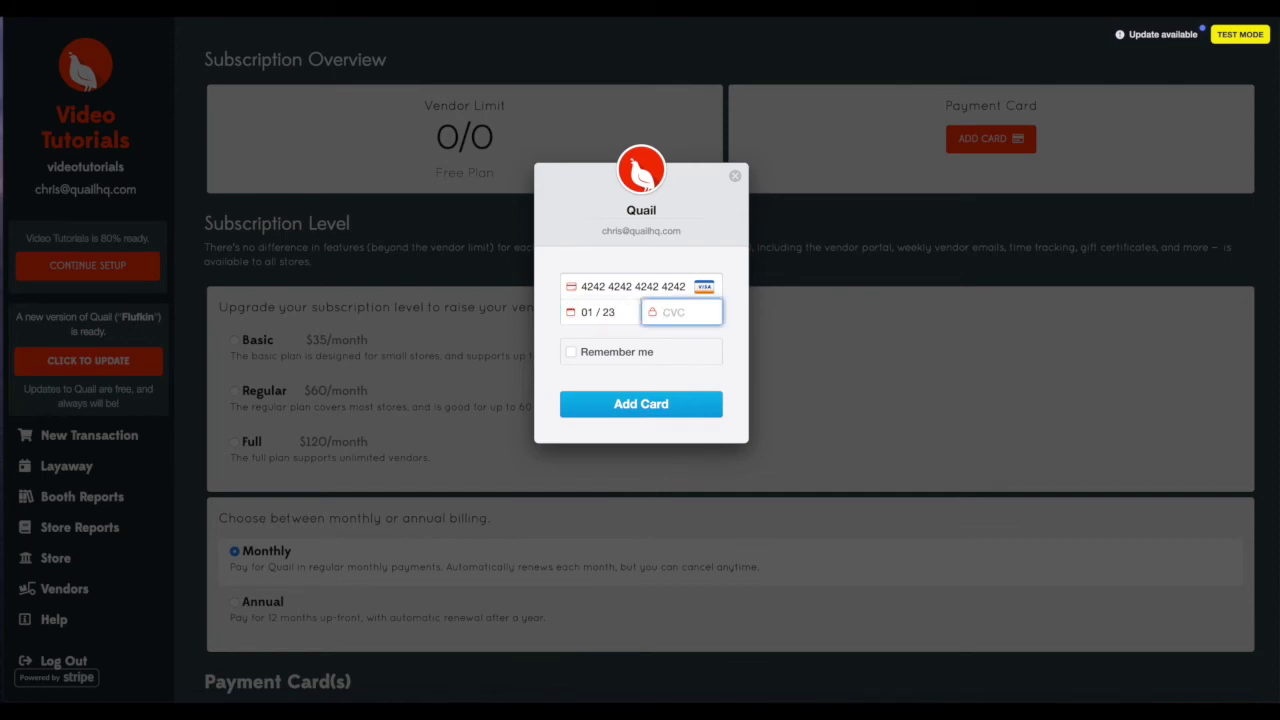
pyautogui.click(638, 404)
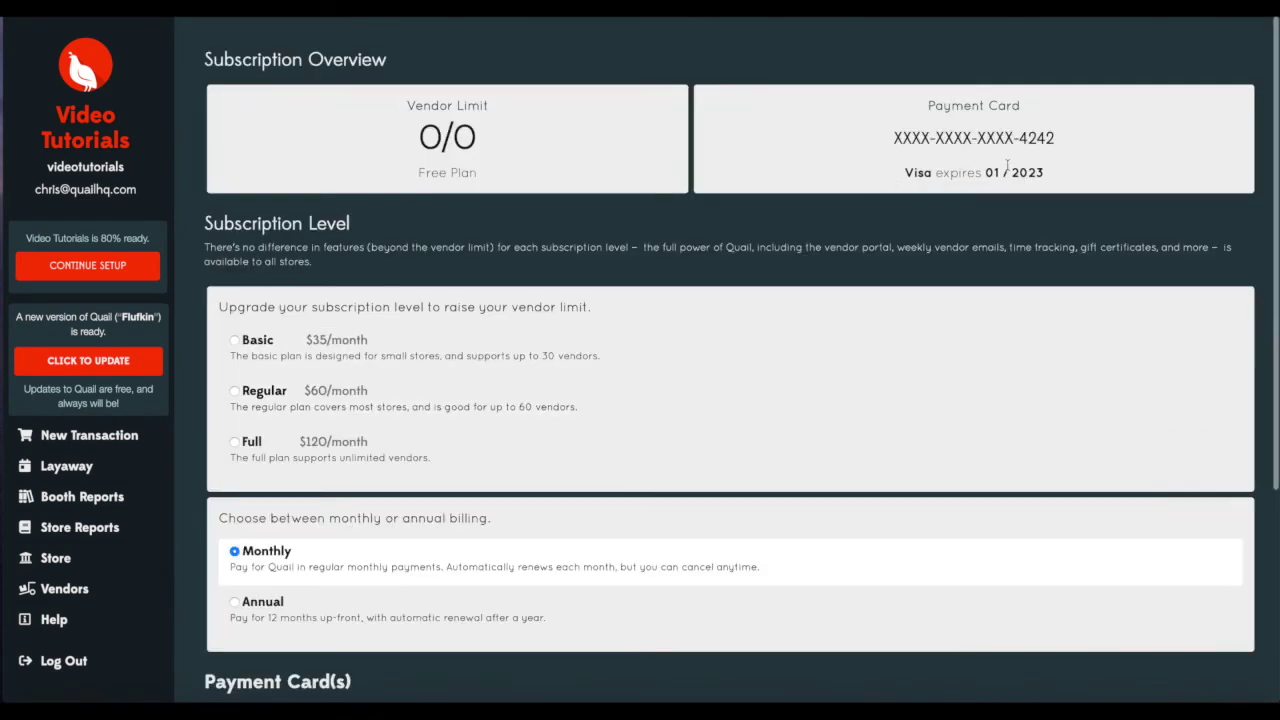
pyautogui.scroll(-3, 912, 190)
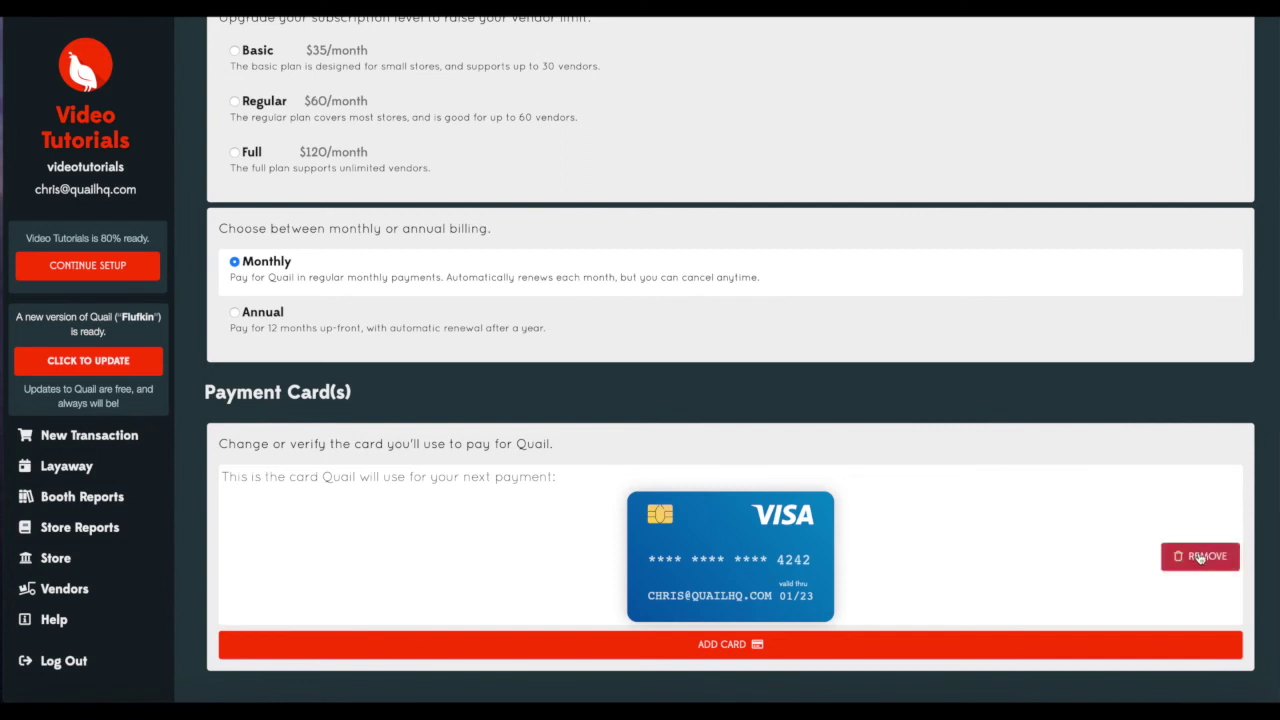
pyautogui.scroll(3, 932, 484)
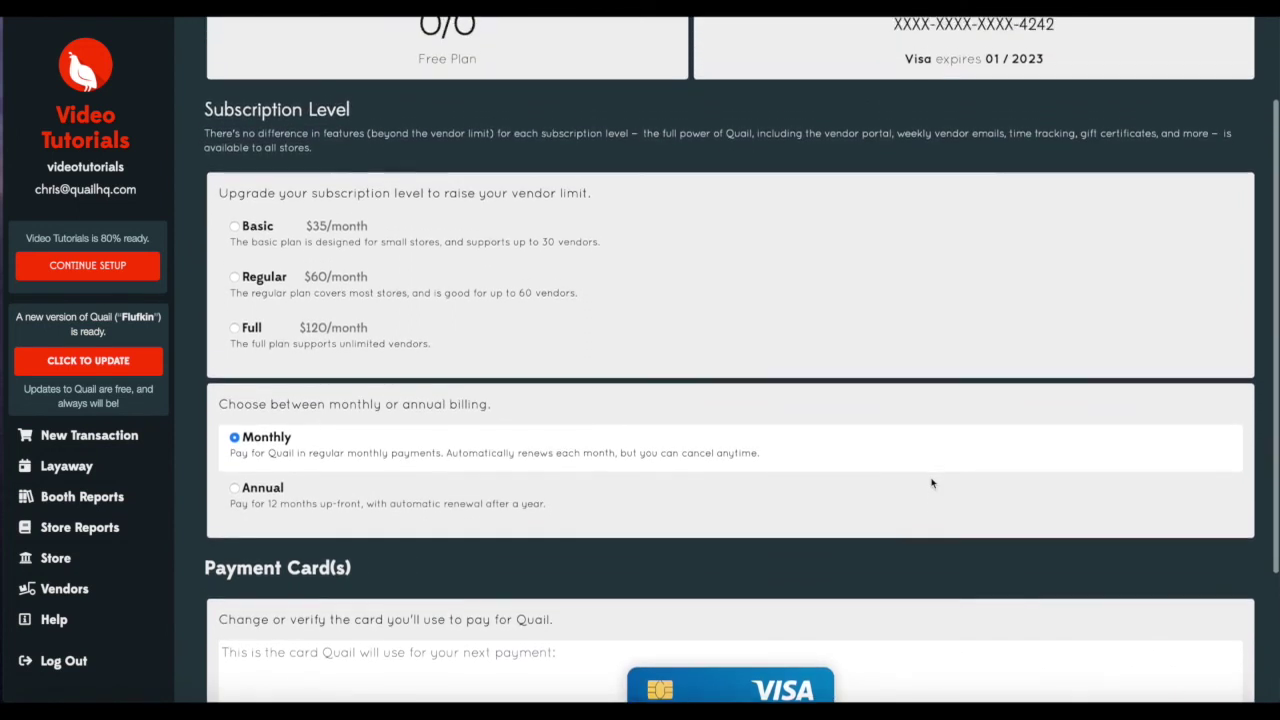
pyautogui.scroll(1, 932, 484)
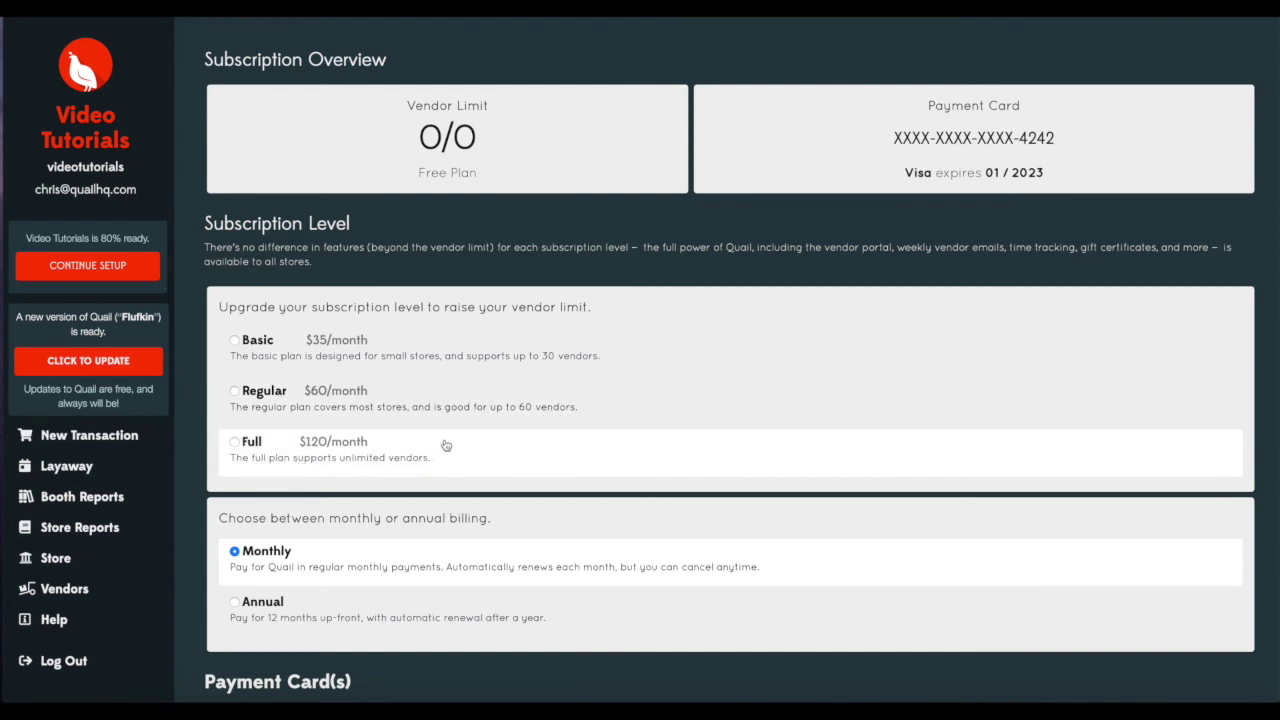
pyautogui.click(234, 341)
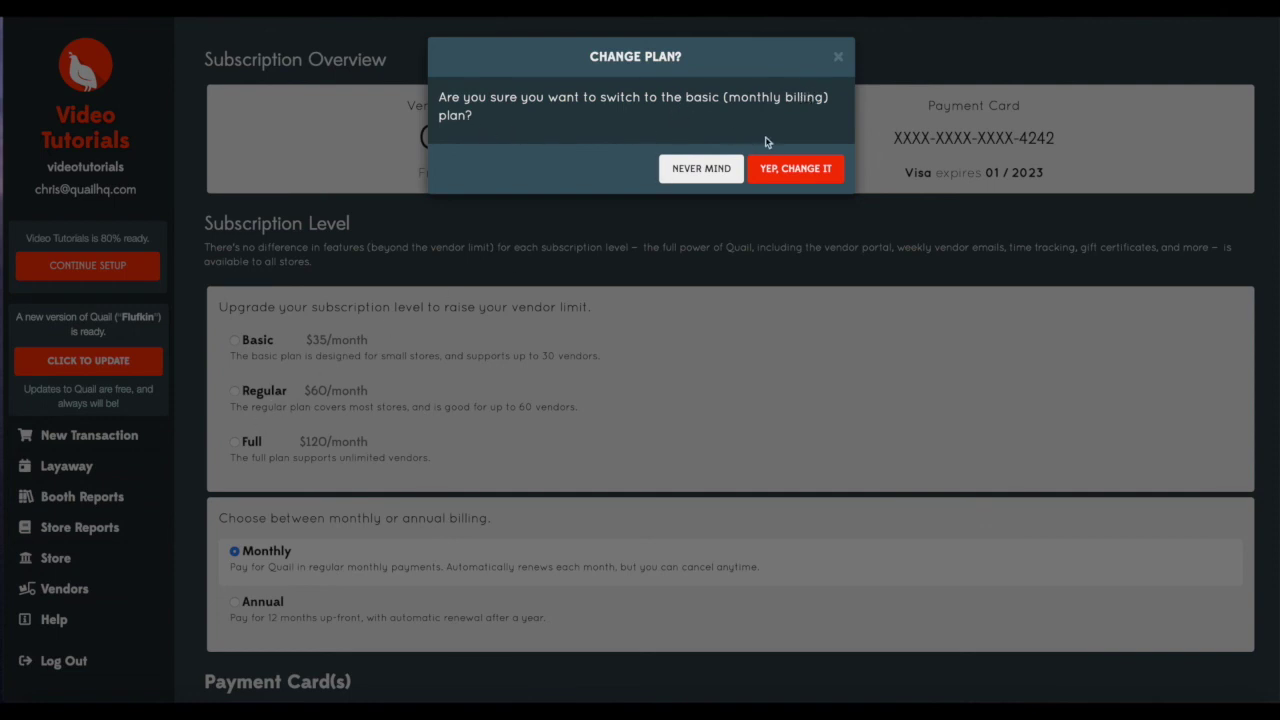
# Confirm the switch to the $35/month Basic plan and verify setup shows 100% ready.
pyautogui.click(792, 178)
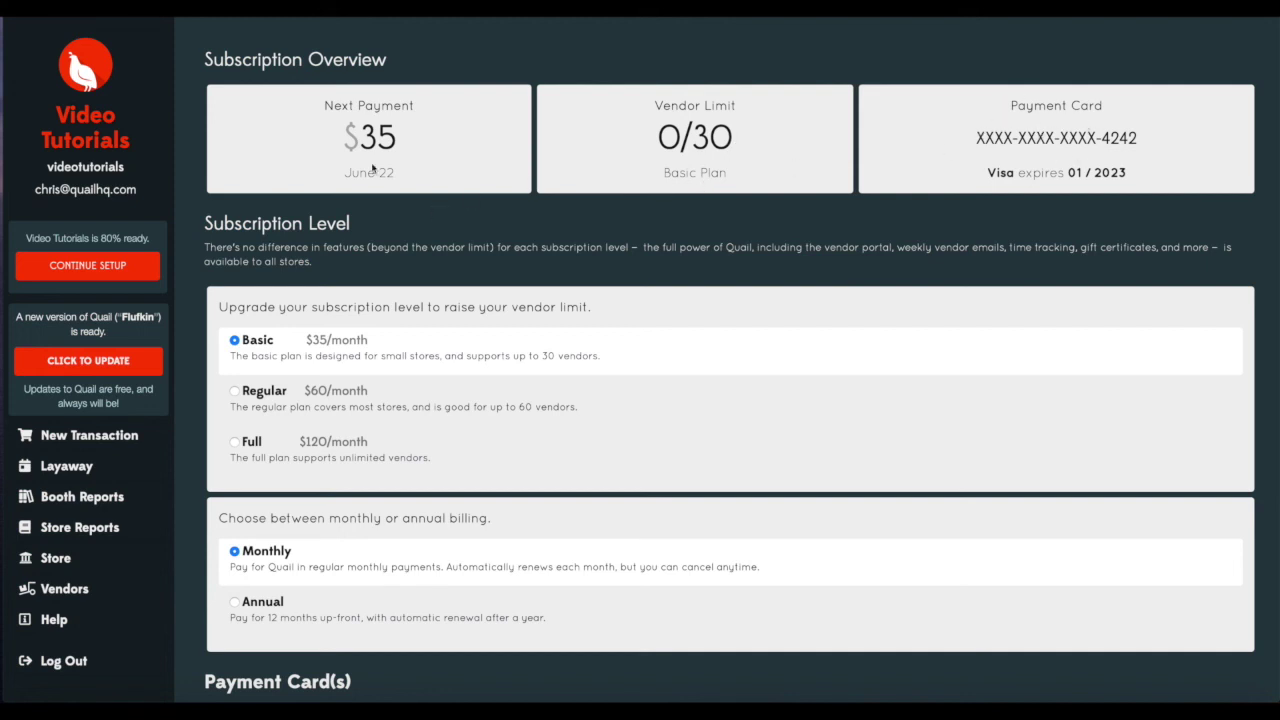
pyautogui.scroll(-3, 497, 314)
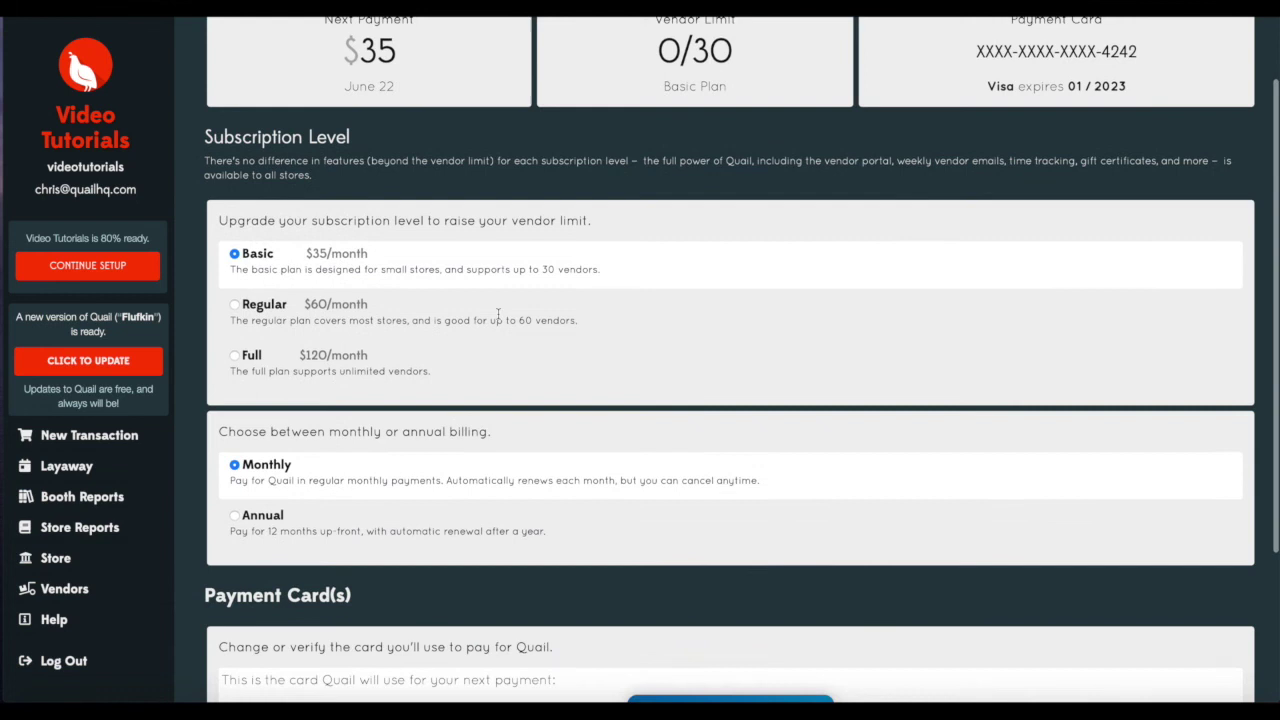
pyautogui.scroll(3, 499, 319)
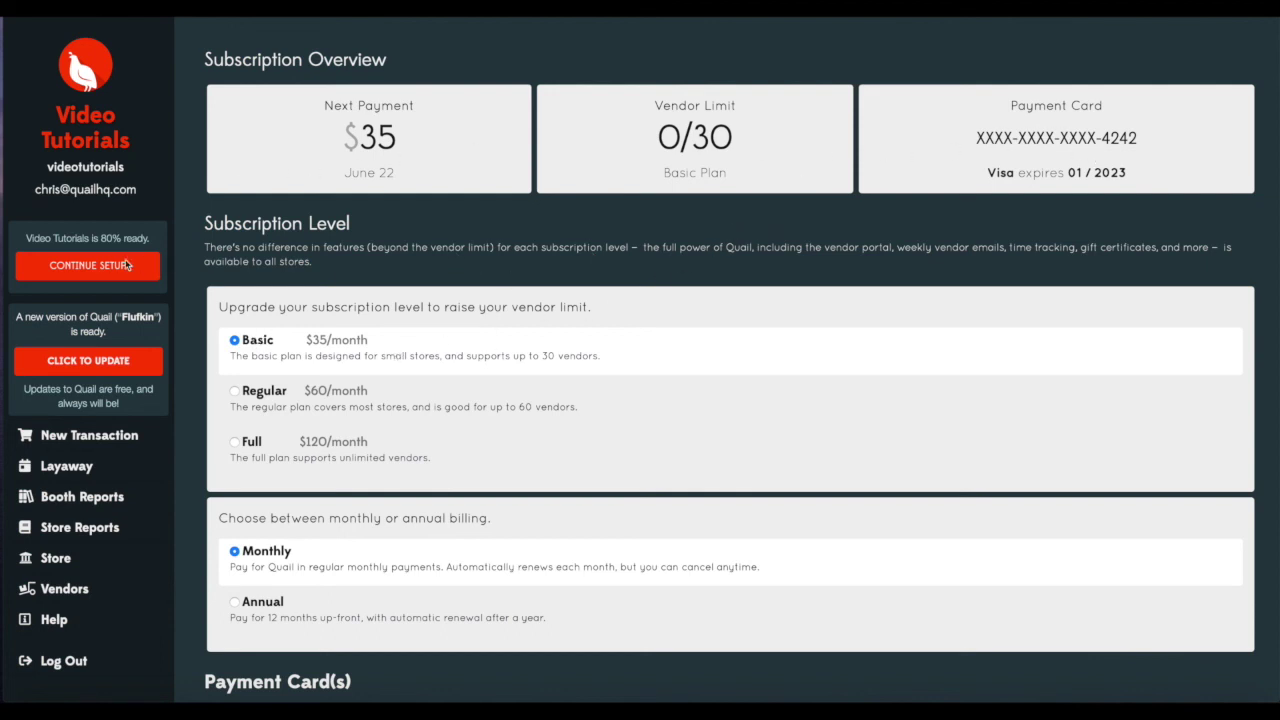
pyautogui.click(88, 266)
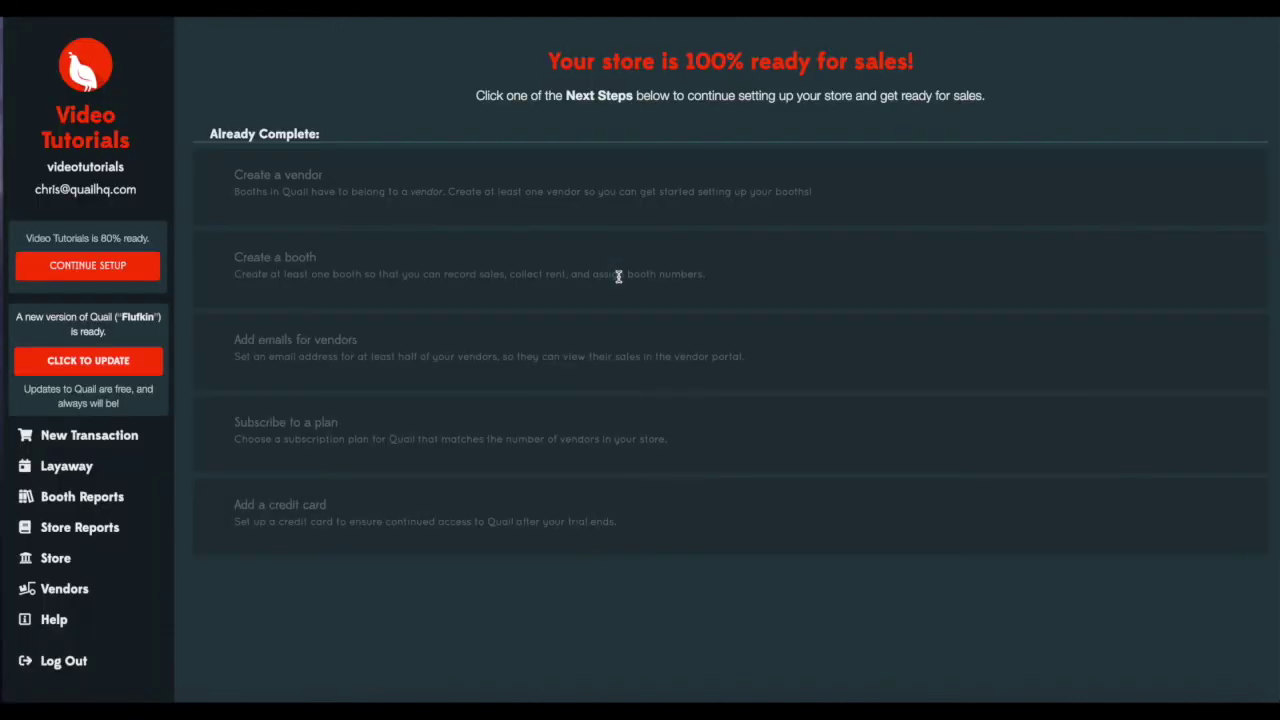